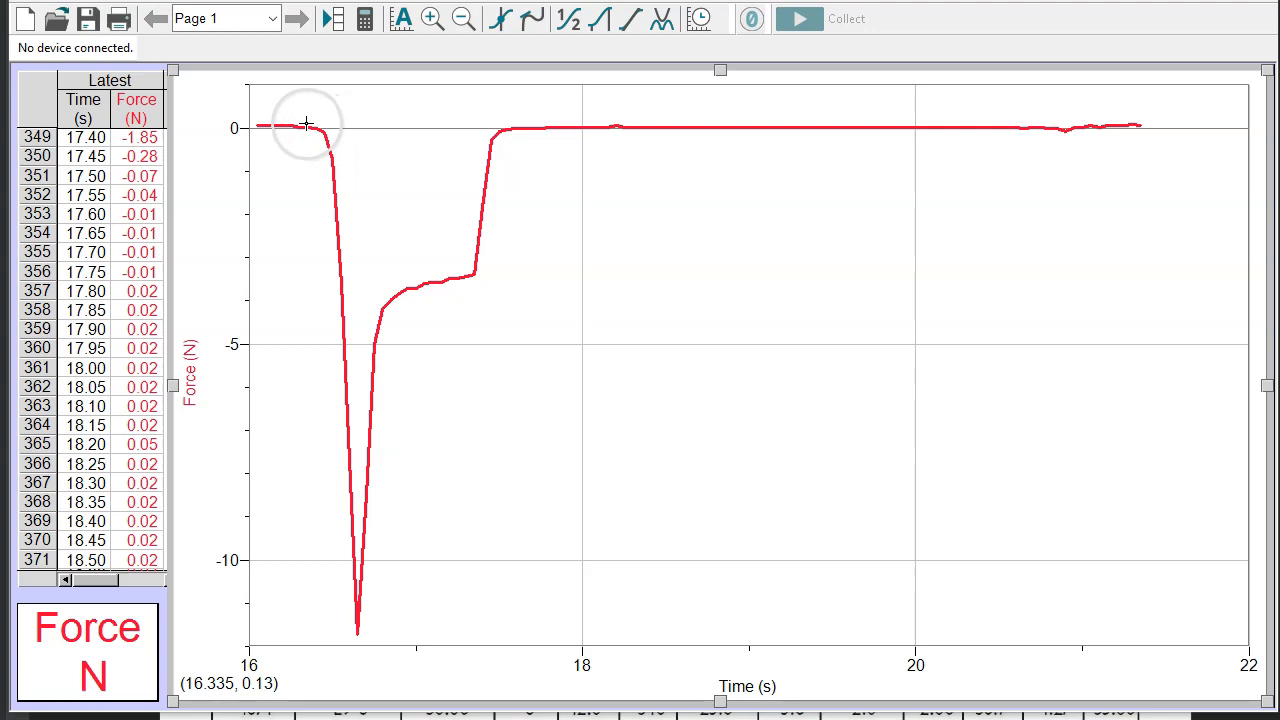
Integrate the force pulse from about 16.45 to 17.5 s and move the integral box clear below the curve's plateau
left_click_drag(293, 126, 537, 677)
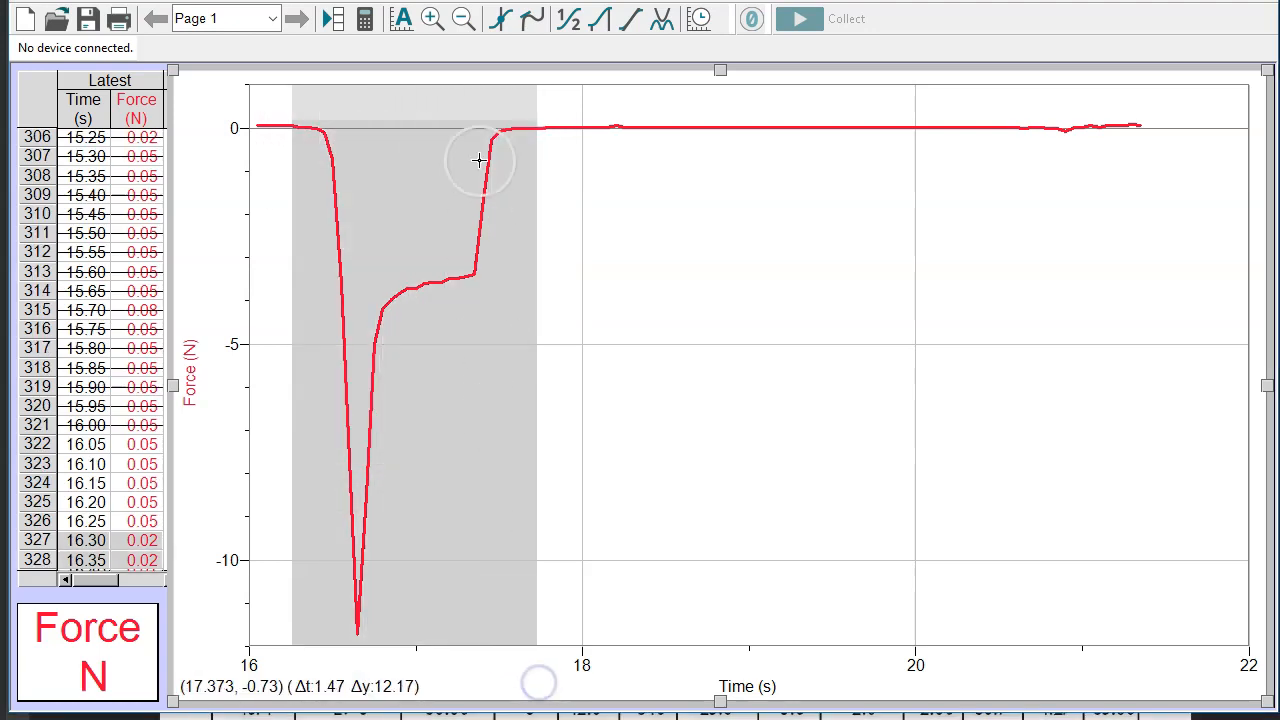
left_click(432, 22)
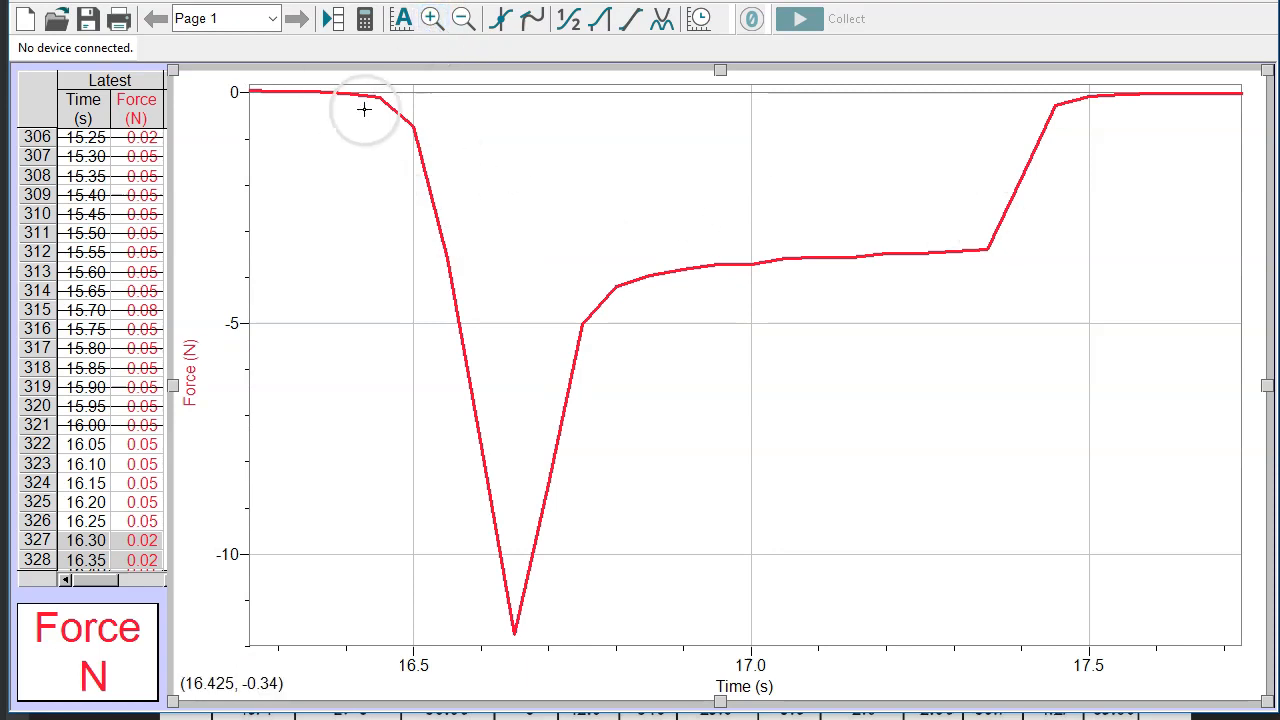
left_click_drag(379, 98, 1088, 178)
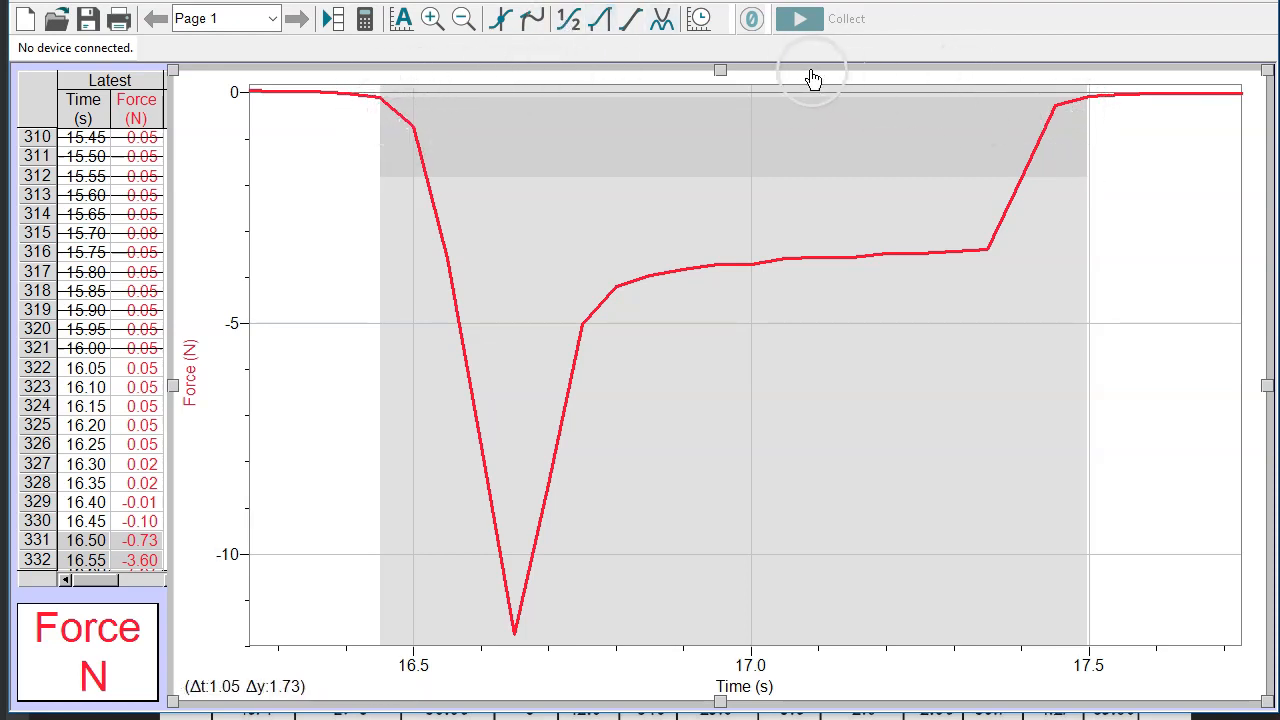
left_click(601, 22)
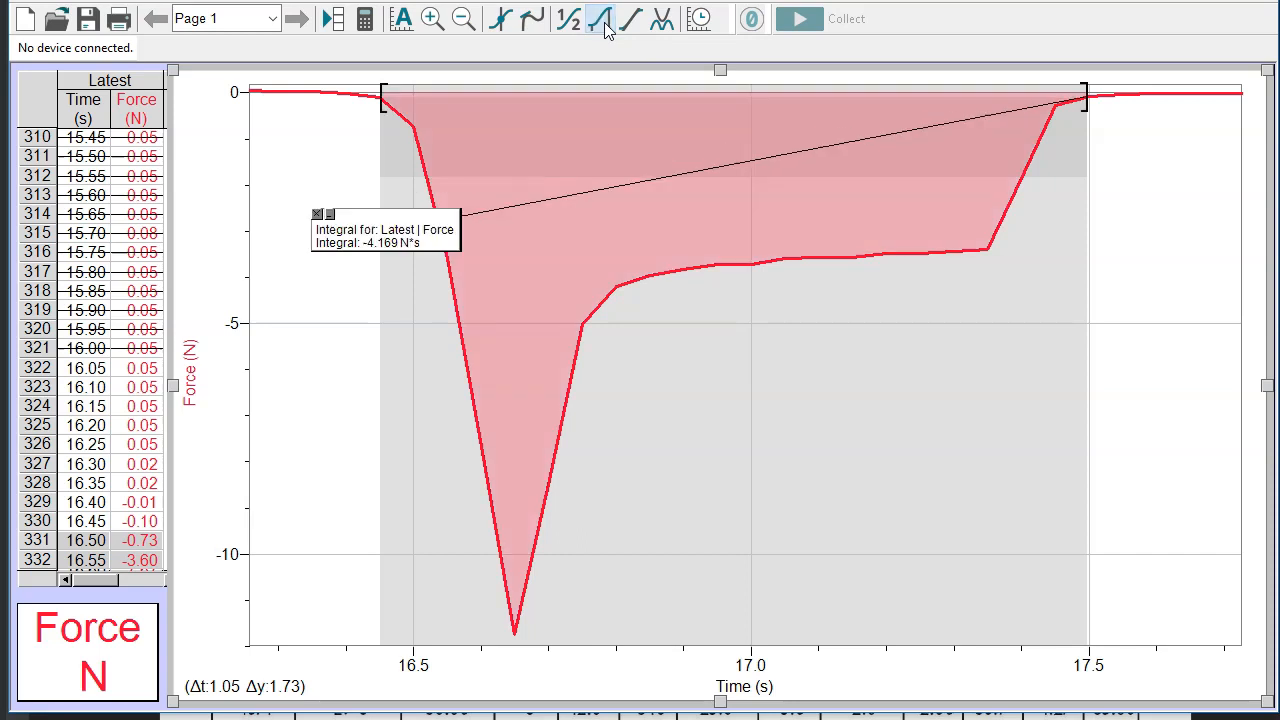
left_click(370, 218)
left_click_drag(370, 218, 968, 298)
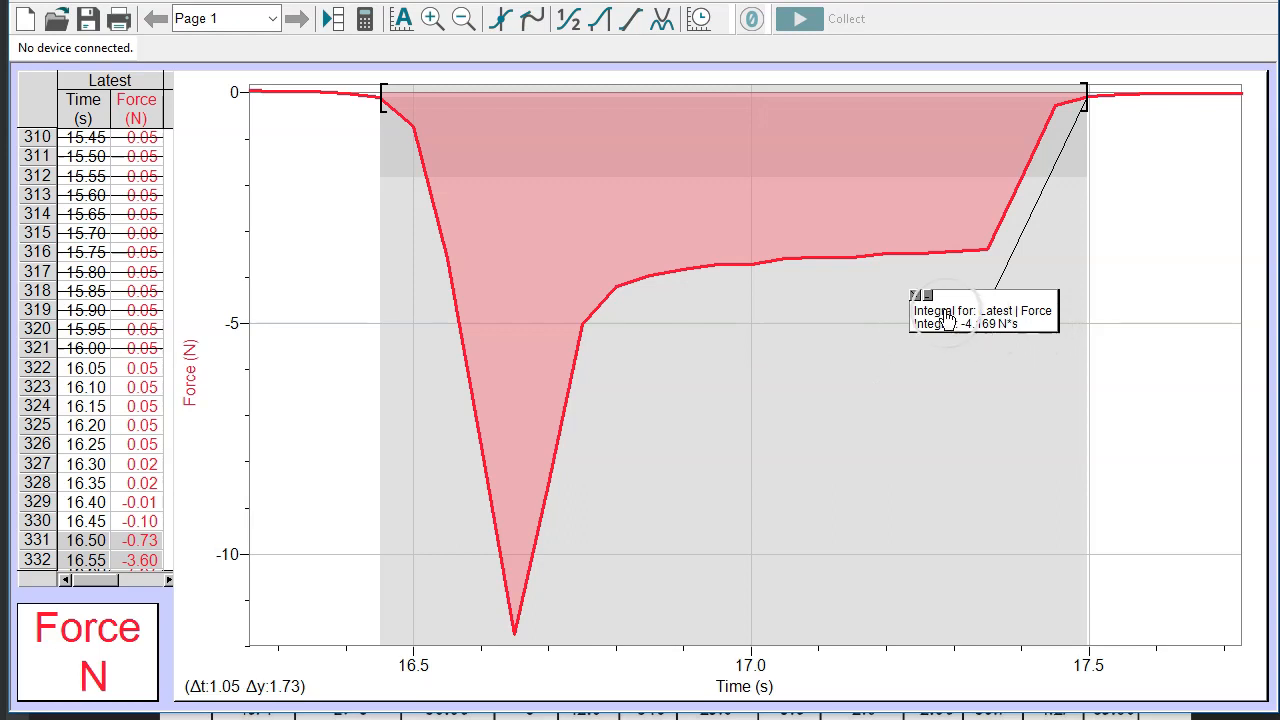
Calculate statistics for the highlighted force pulse and place the statistics box beneath the plateau, beside the integral box
left_click(573, 30)
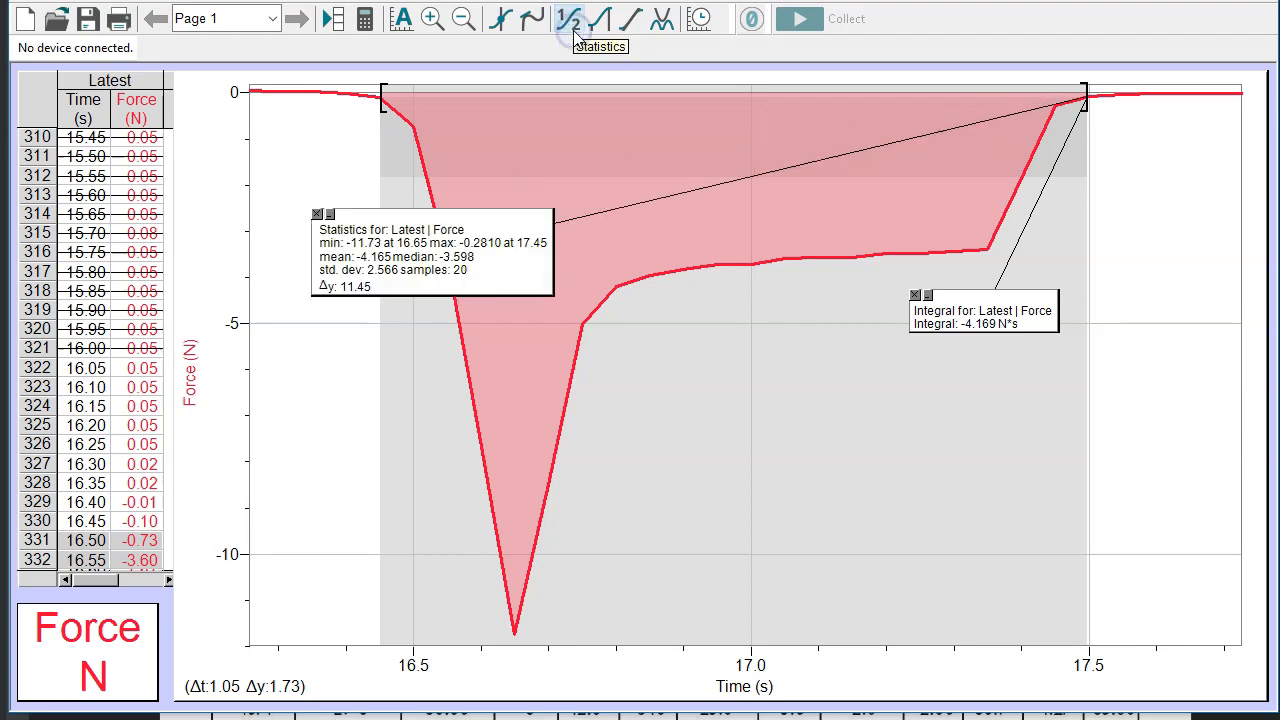
left_click_drag(435, 225, 737, 327)
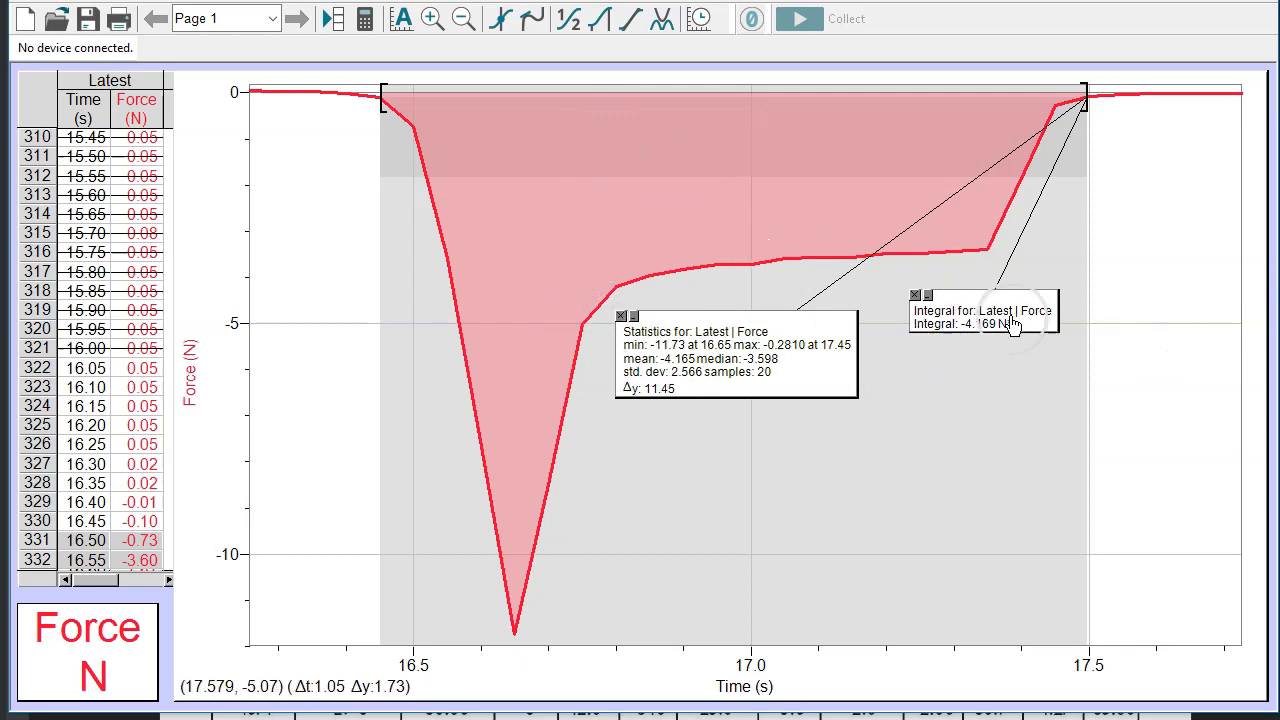
Remove the integral and statistics boxes from the graph and autoscale it to the whole force curve
left_click(914, 296)
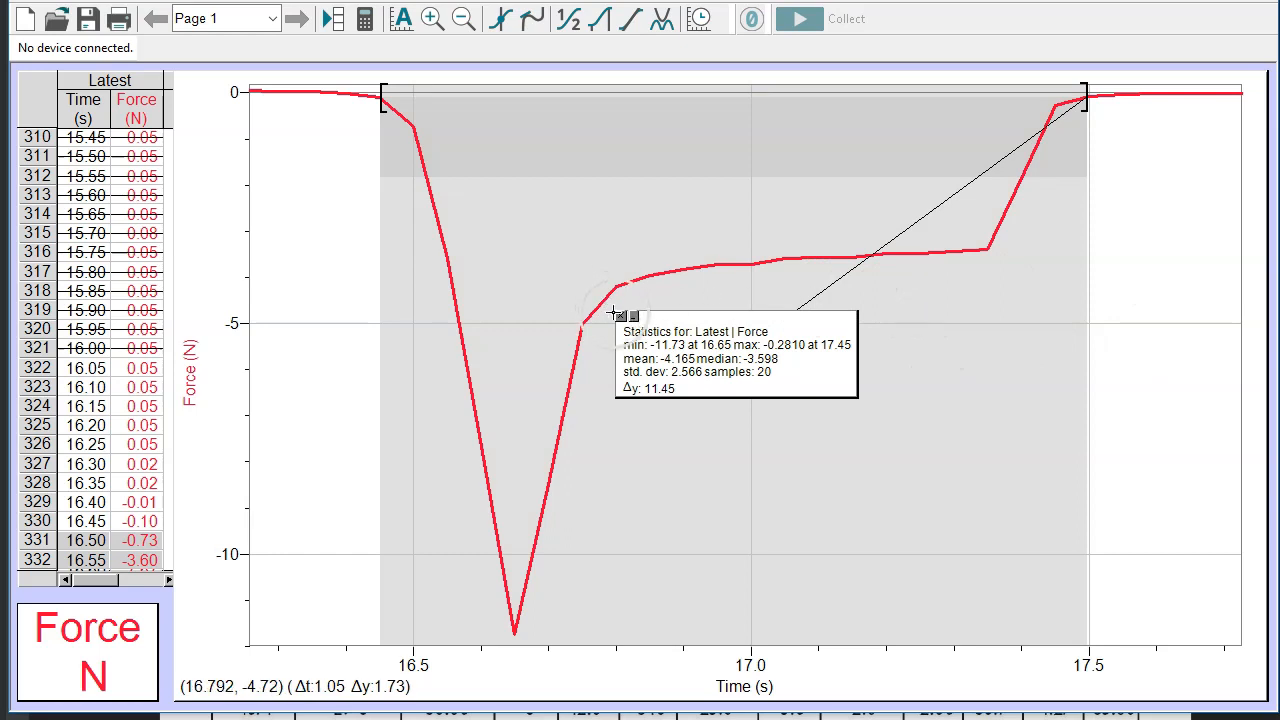
left_click(616, 318)
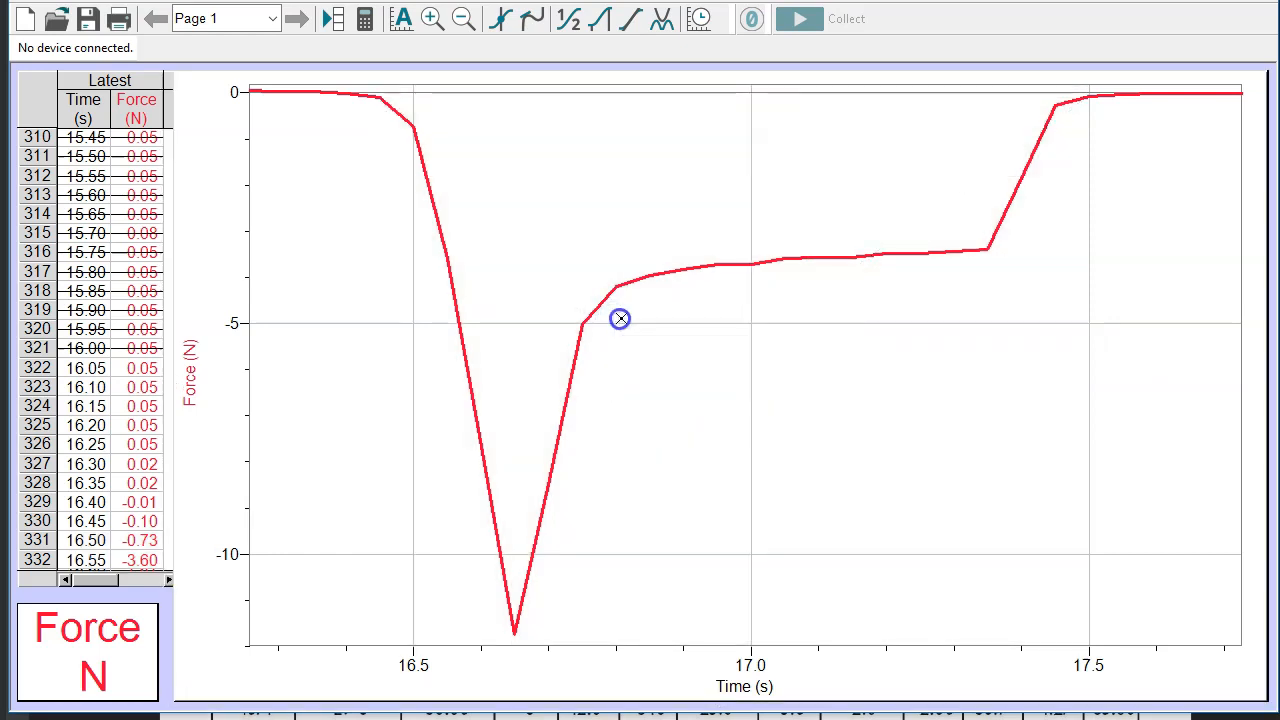
left_click(400, 18)
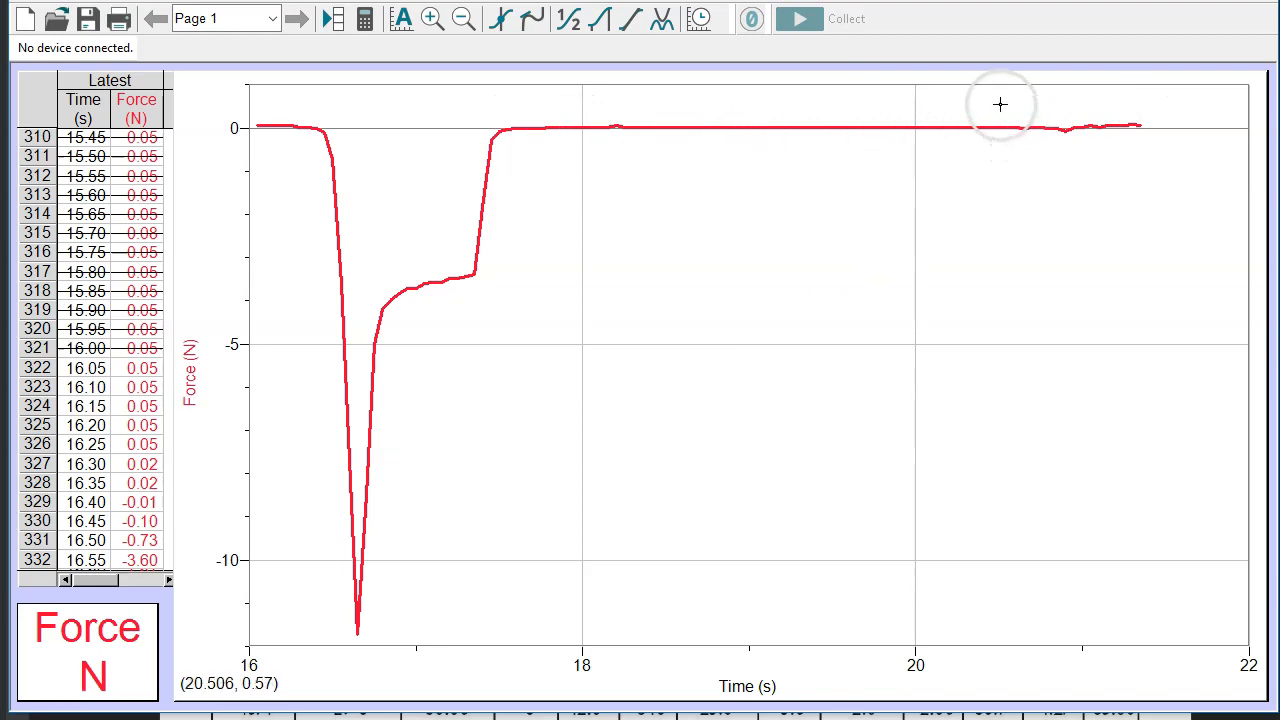
Examine the small force variation between about 20.3 and 21.3 s at close range, ending with the whole curve in view
left_click_drag(967, 106, 1138, 186)
left_click(573, 24)
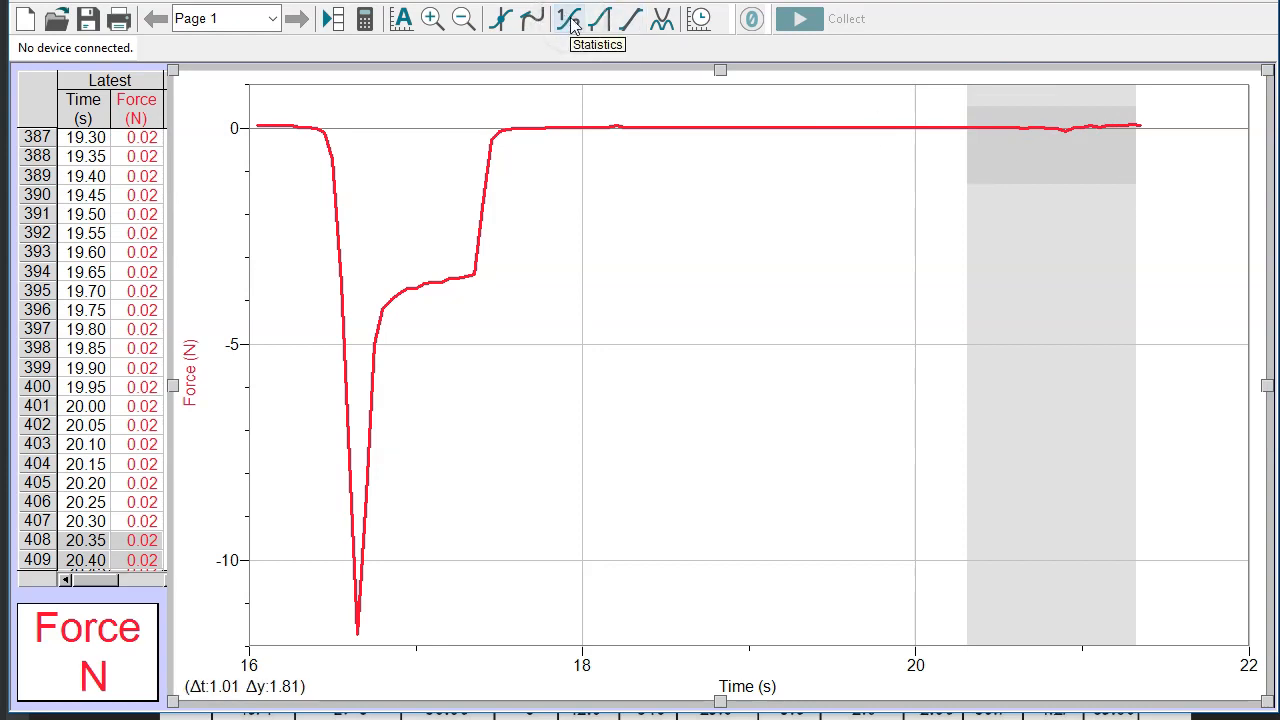
left_click(435, 19)
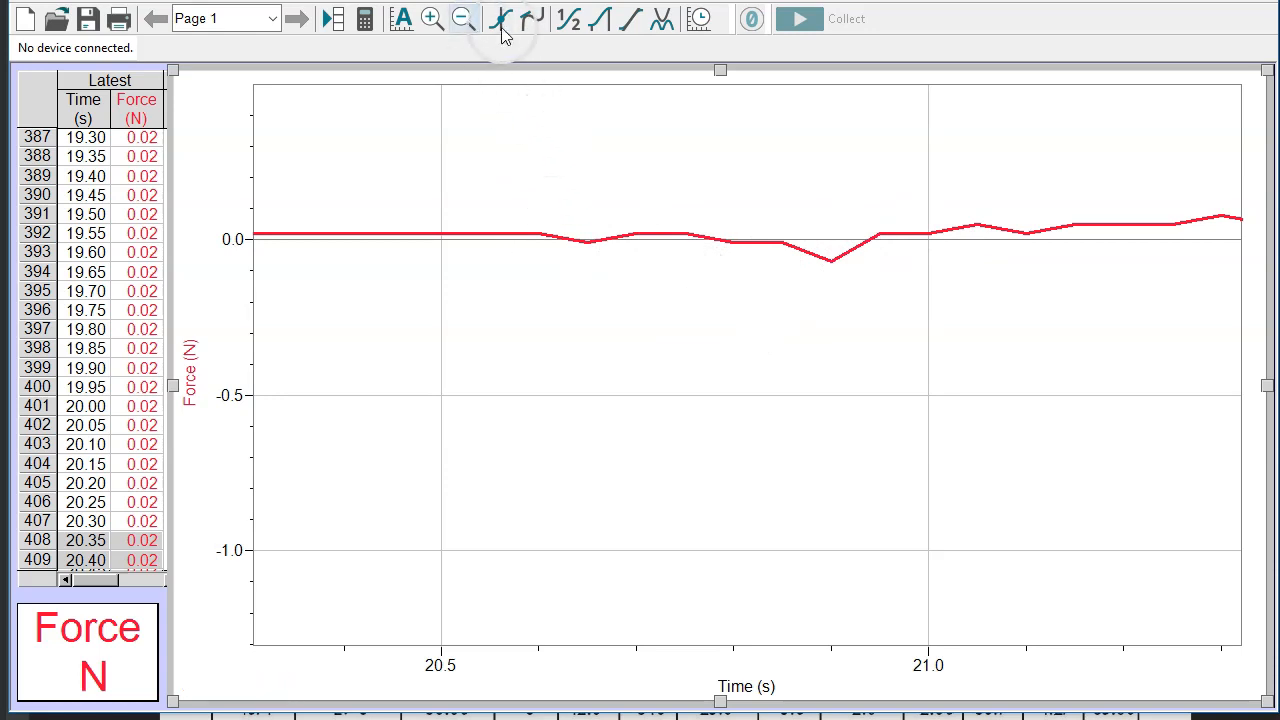
left_click(404, 19)
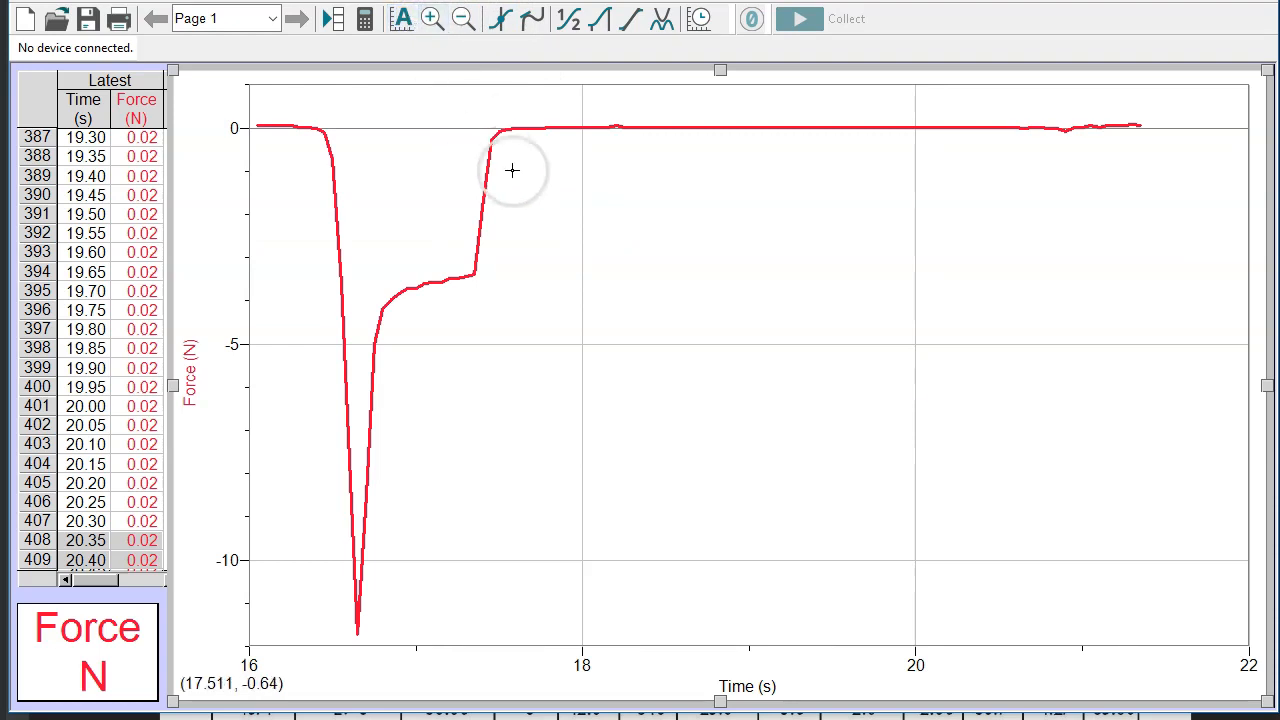
Highlight the flat stretch of the force curve from about 17.5 to 20.9 s
left_click(582, 218)
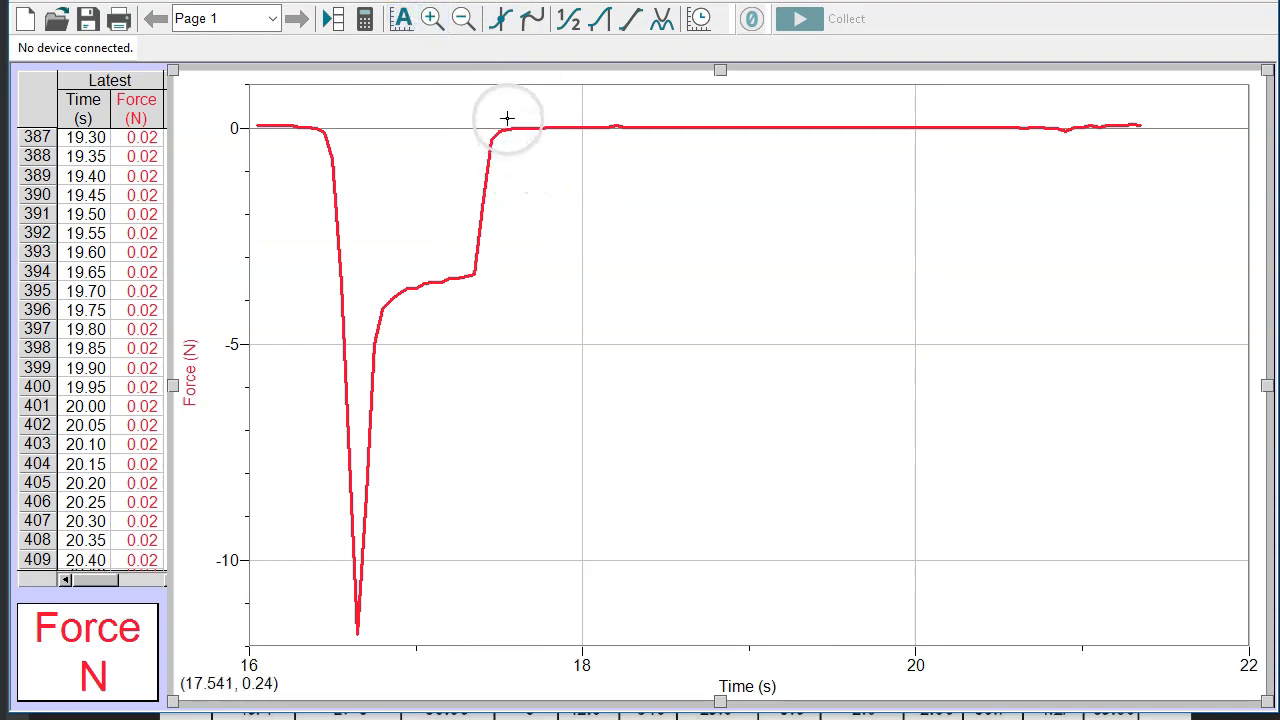
left_click_drag(507, 118, 1068, 189)
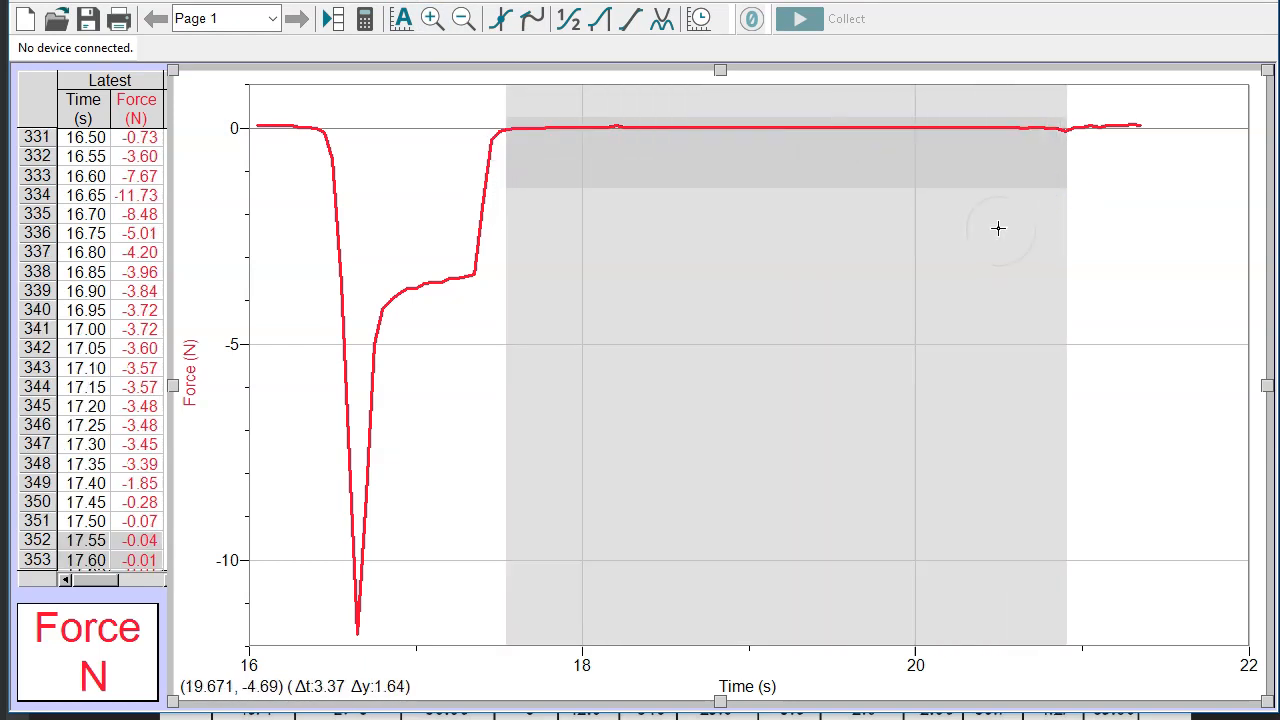
left_click(78, 545)
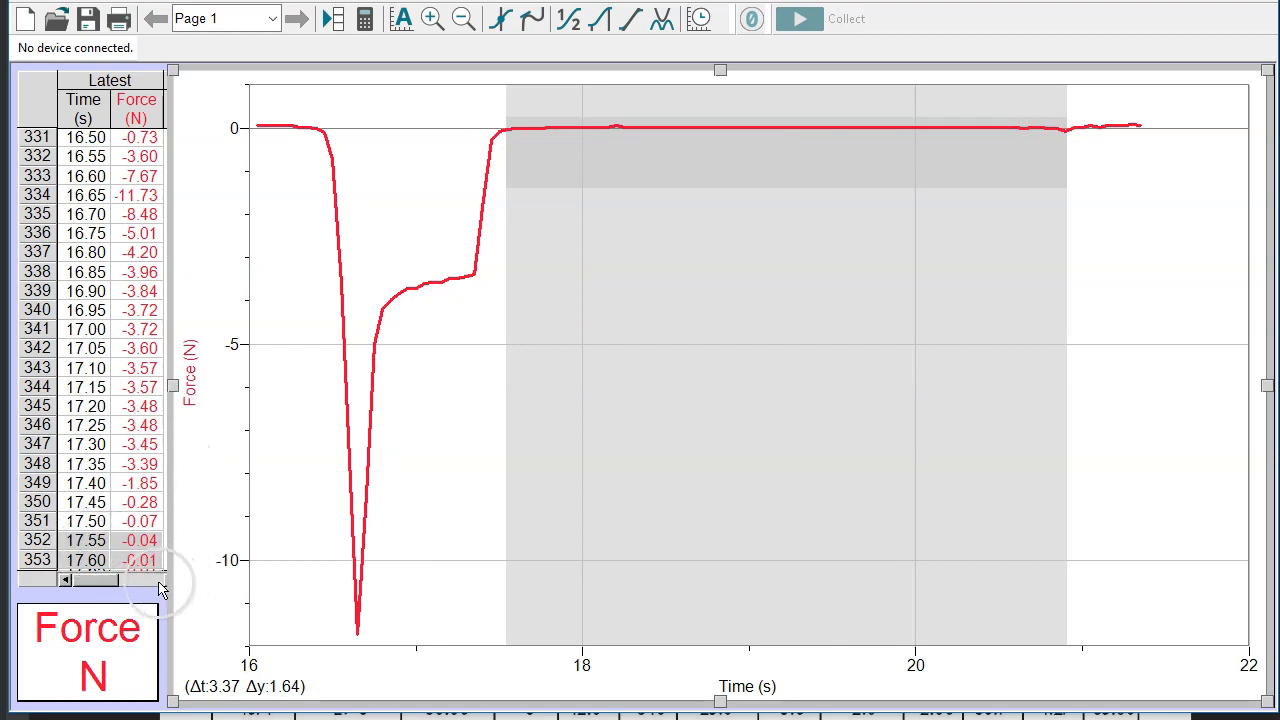
Narrow the graph from its left edge to uncover the data table's scroll bar, and find the last highlighted row
left_click_drag(172, 376, 212, 380)
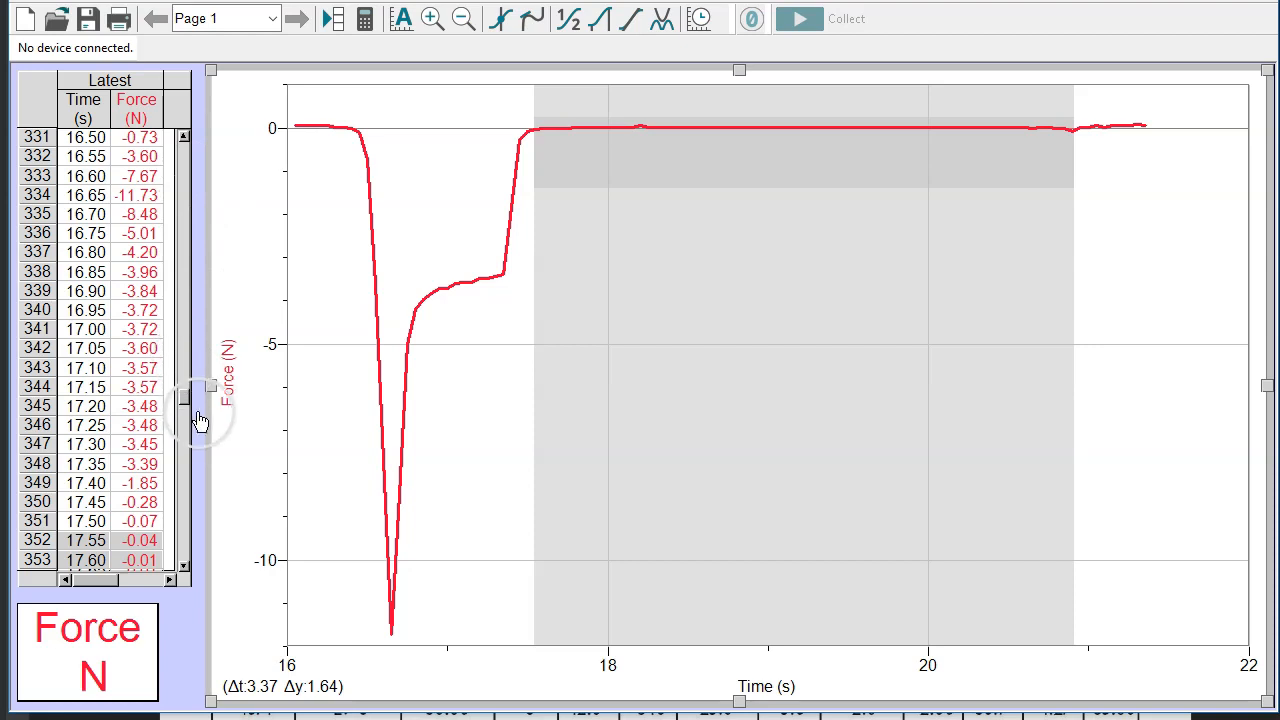
left_click_drag(183, 397, 184, 443)
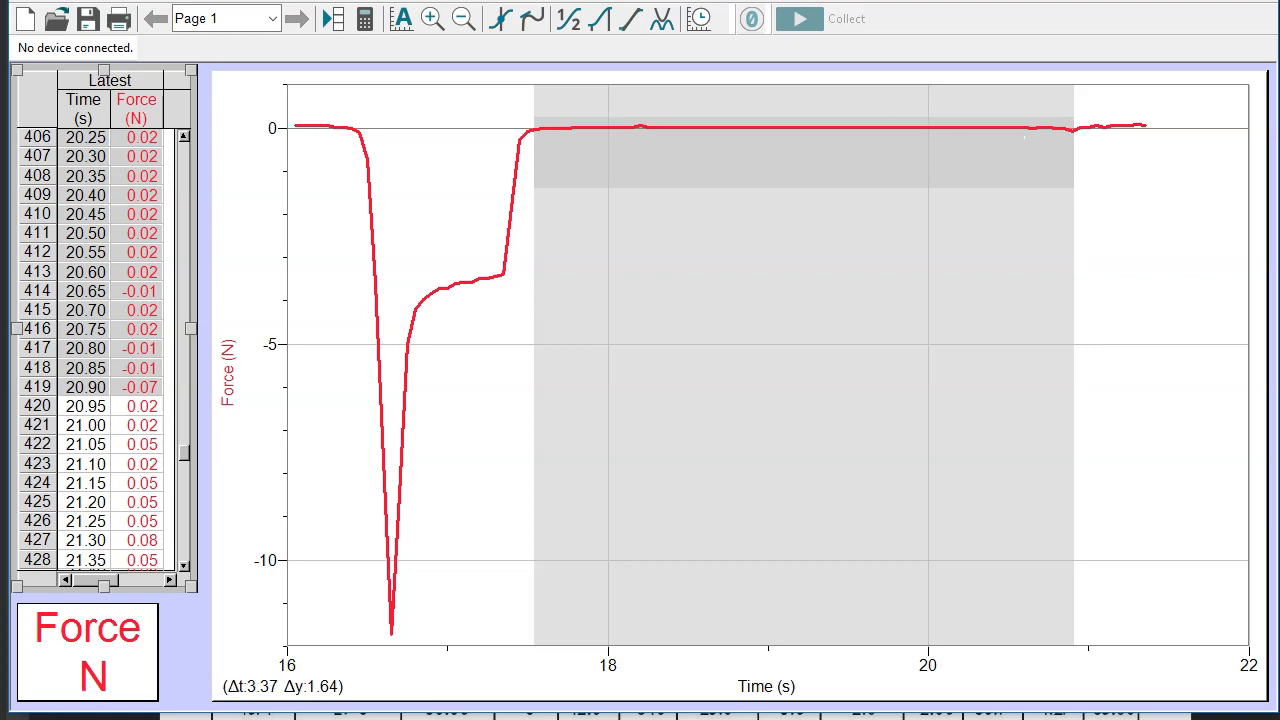
left_click(829, 147)
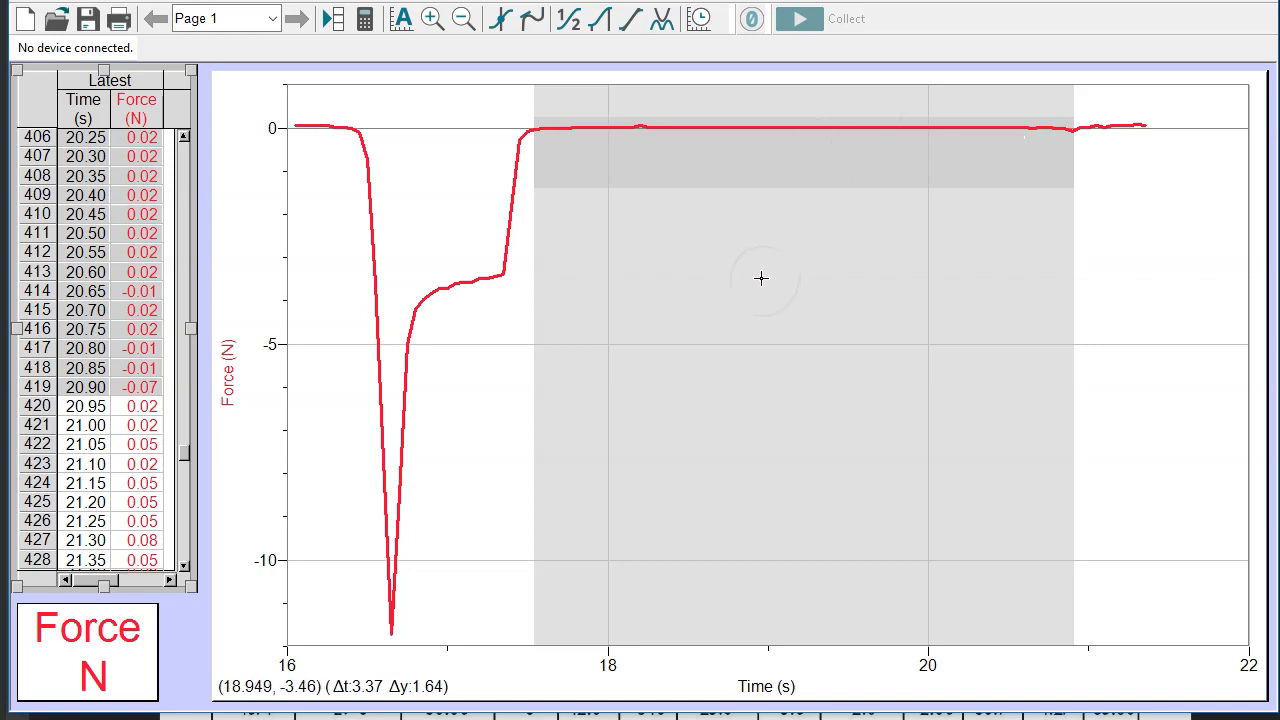
left_click(541, 430)
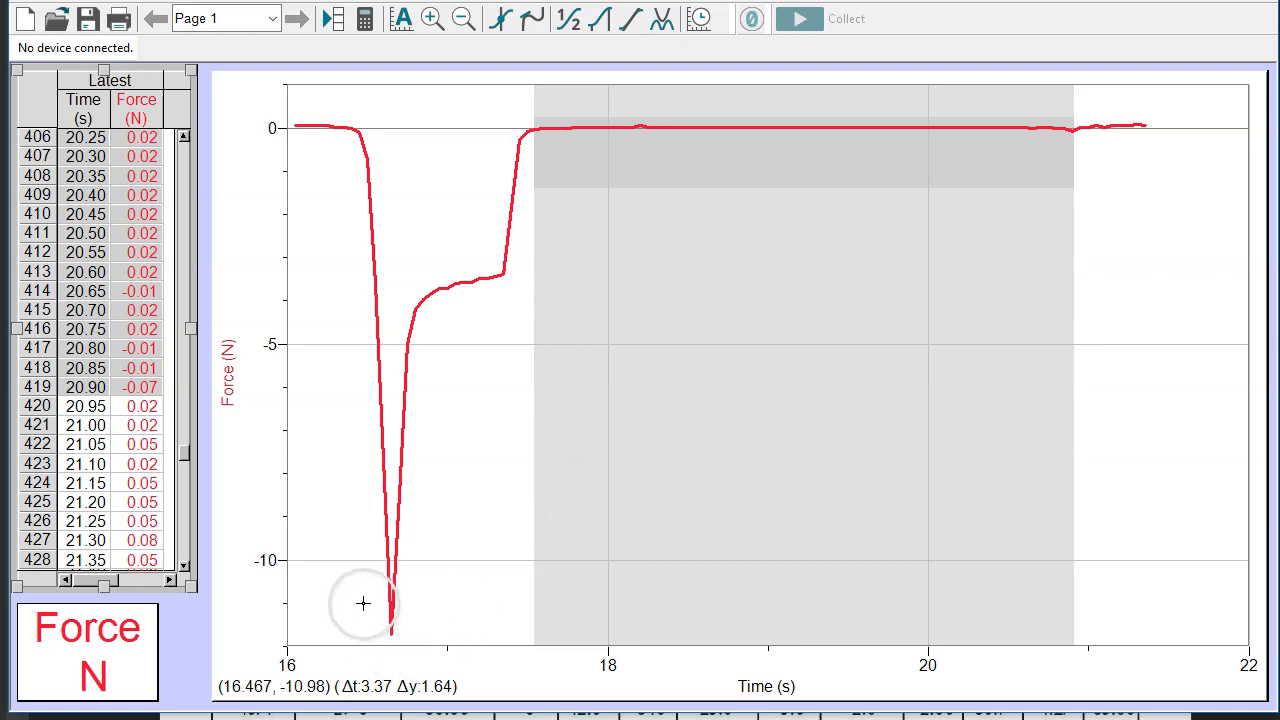
Enlarge the tip of the negative force spike and highlight its lowest data point
left_click_drag(363, 591, 426, 642)
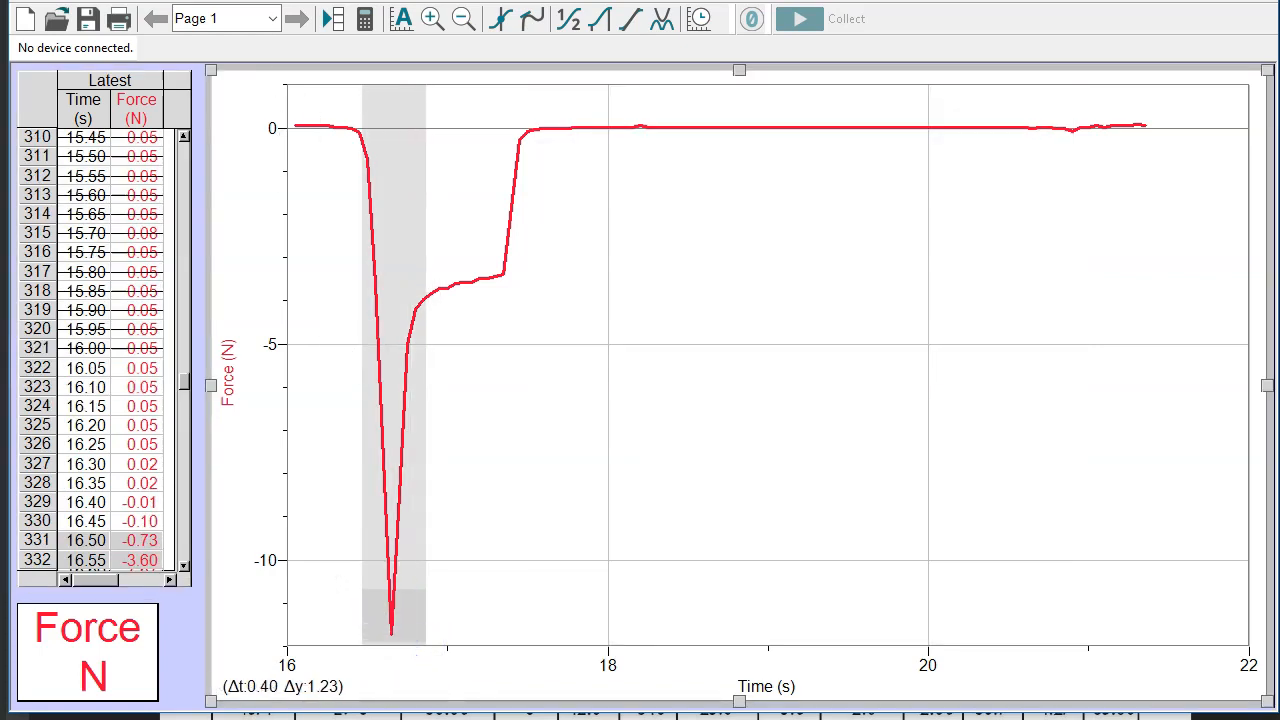
left_click(432, 18)
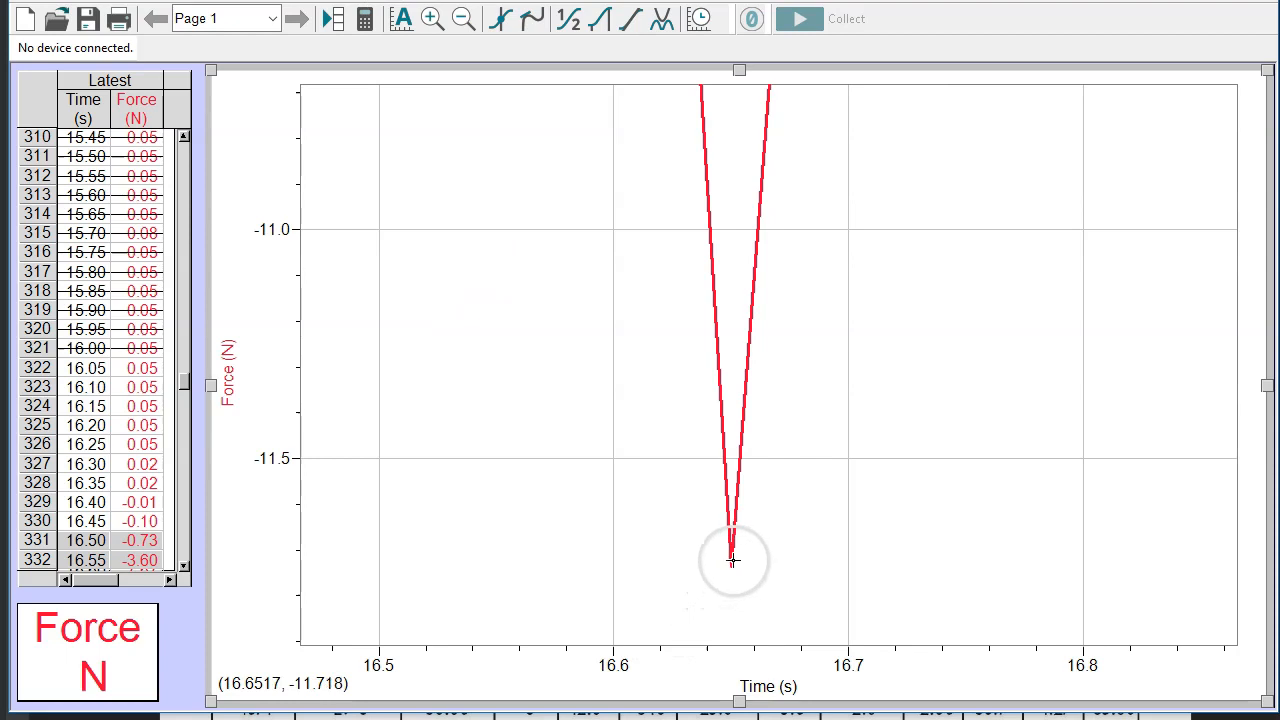
left_click_drag(727, 561, 734, 561)
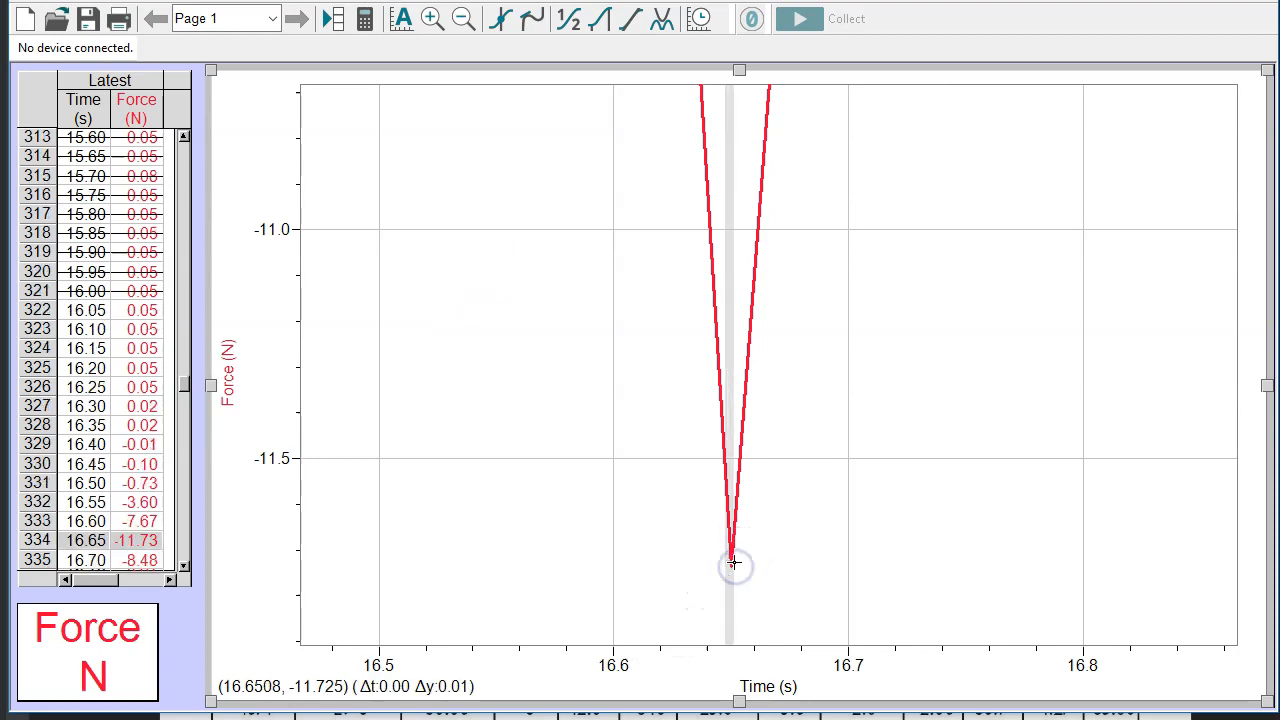
Select data table rows 333 to 335, covering the peak force reading and its two neighbours
left_click(184, 566)
left_click(184, 566)
left_click(184, 566)
left_click(184, 566)
left_click(184, 566)
left_click(184, 566)
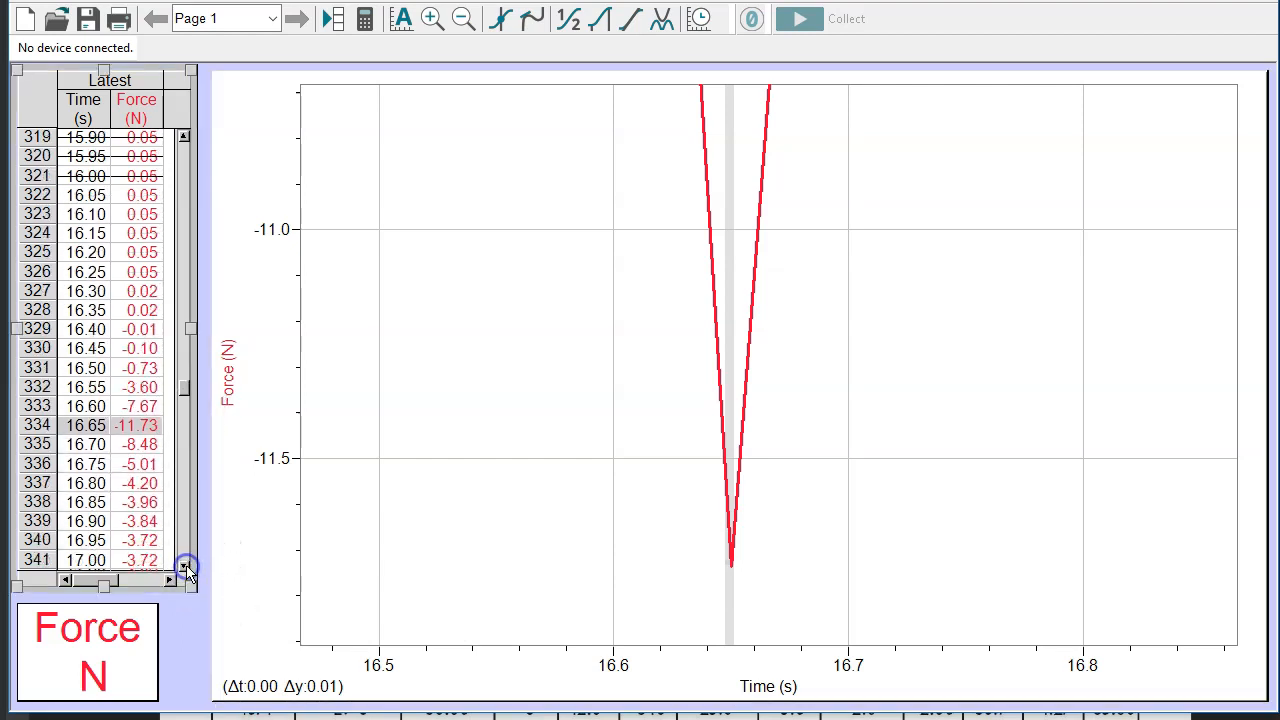
left_click(184, 566)
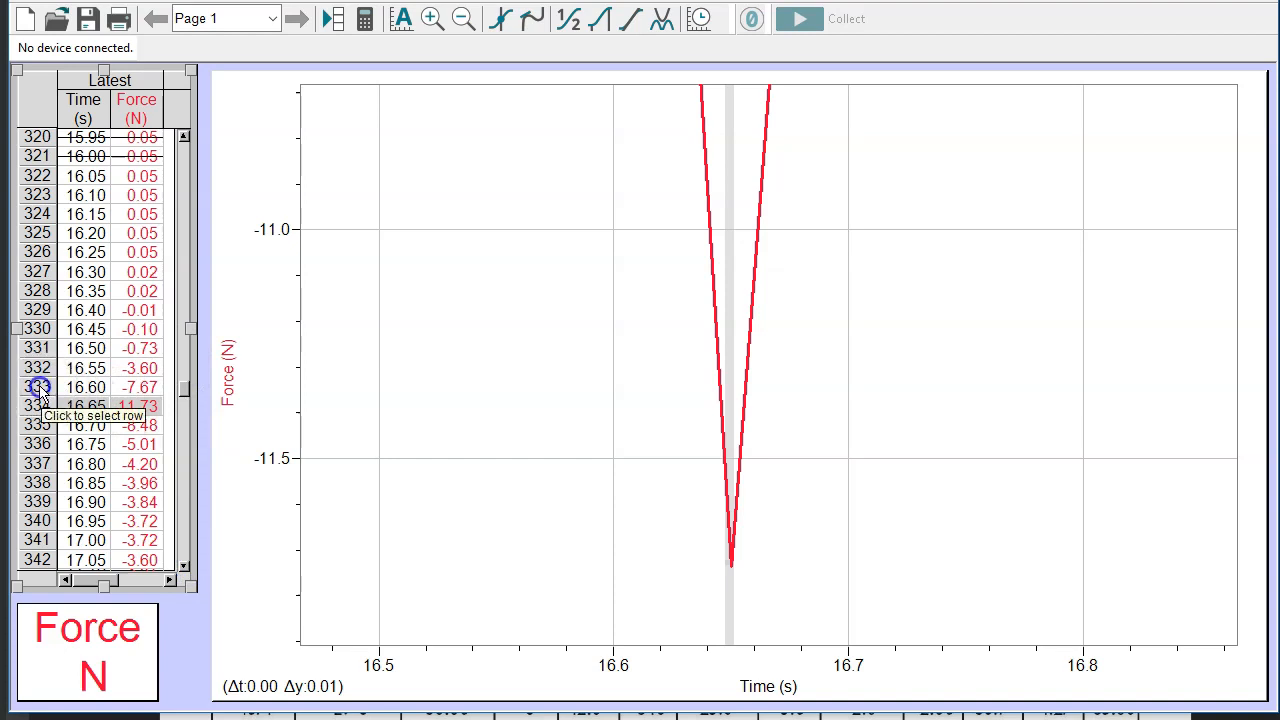
left_click_drag(38, 388, 38, 428)
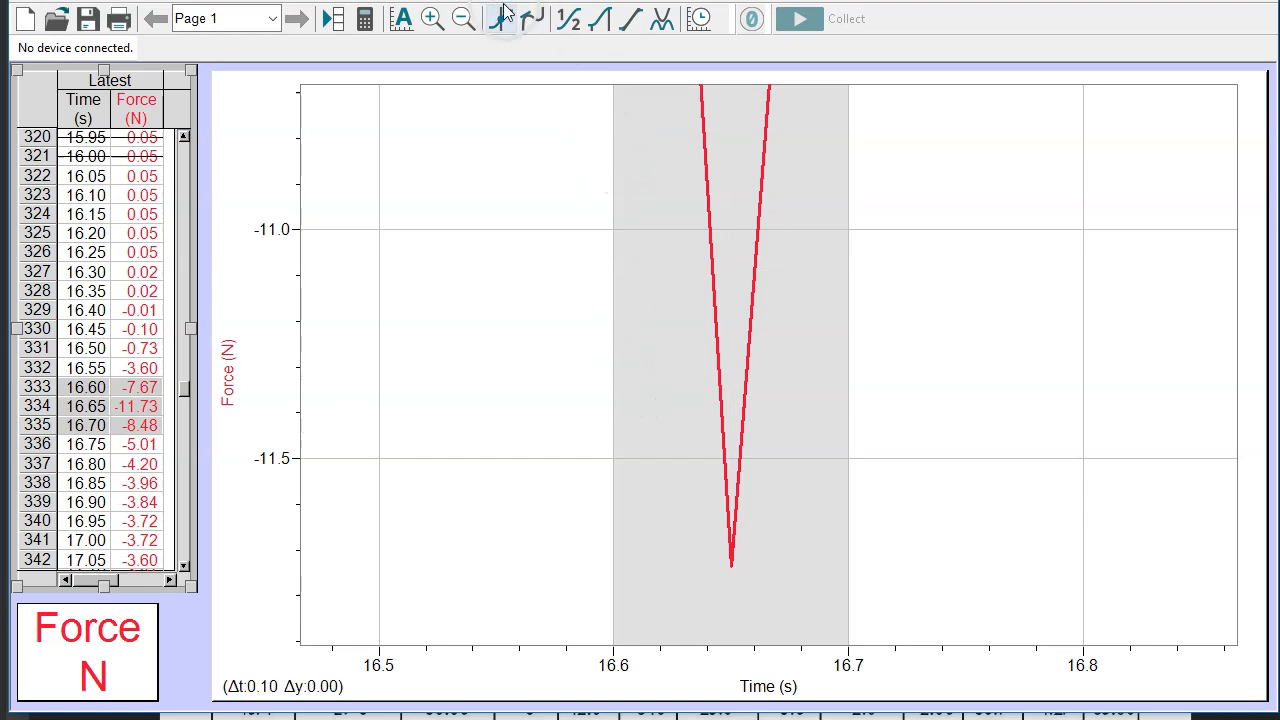
Autoscale the graph from the enlarged peak back to the whole force curve
left_click(463, 18)
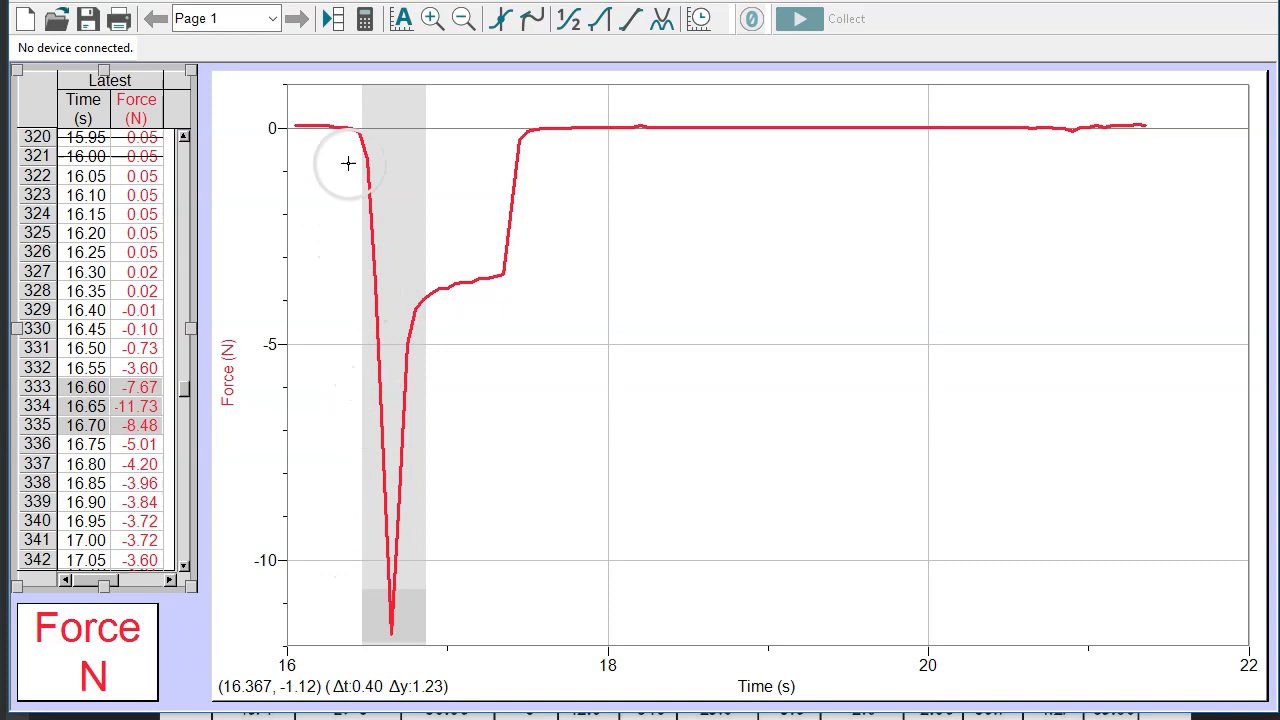
left_click(432, 18)
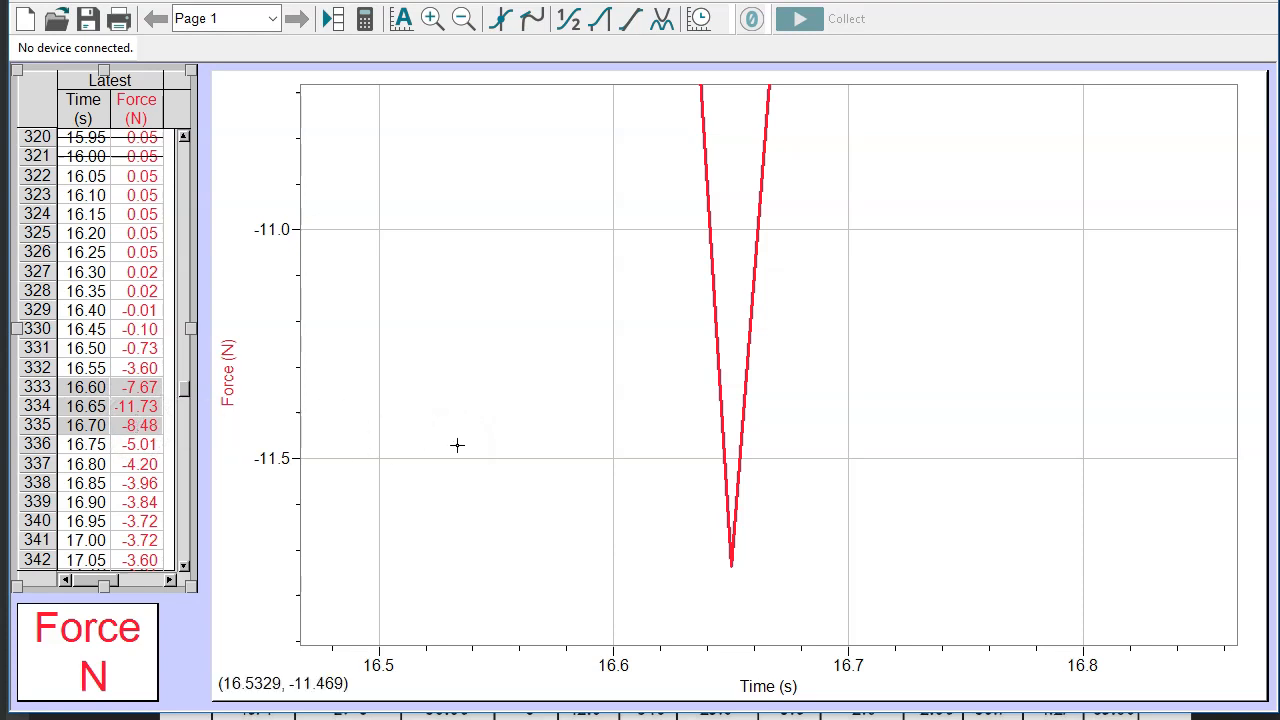
left_click(401, 20)
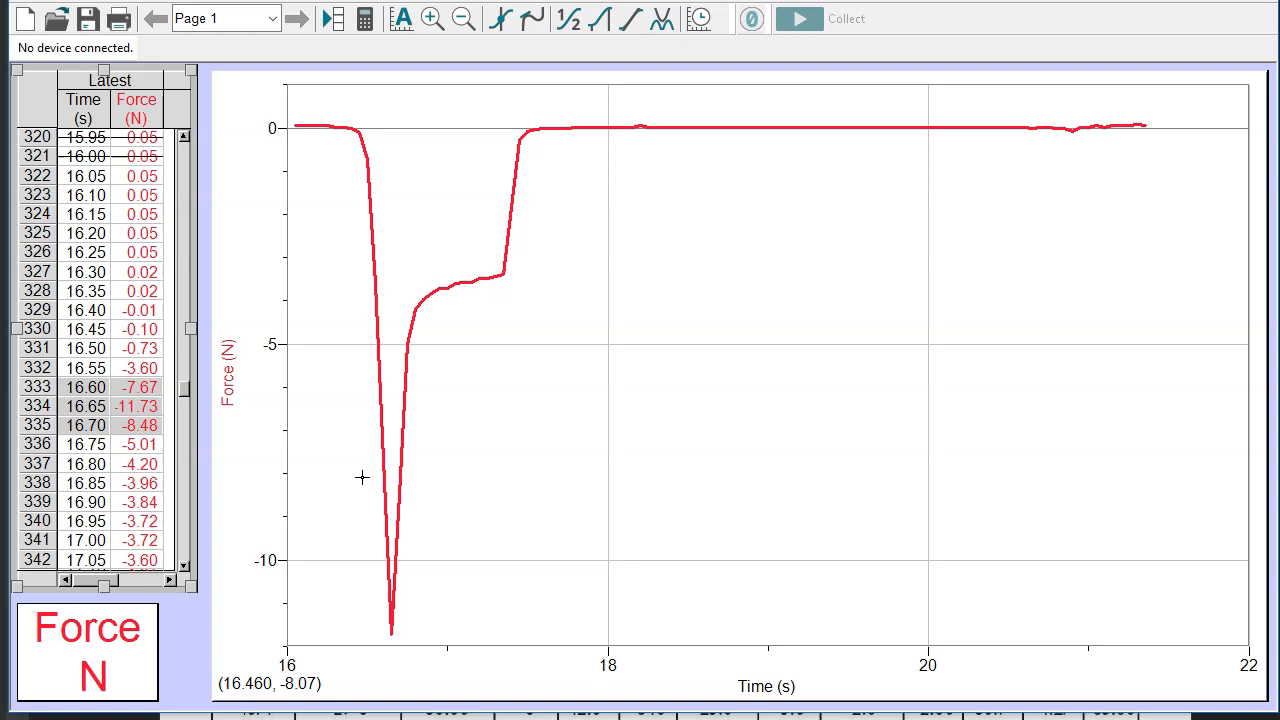
left_click(380, 318)
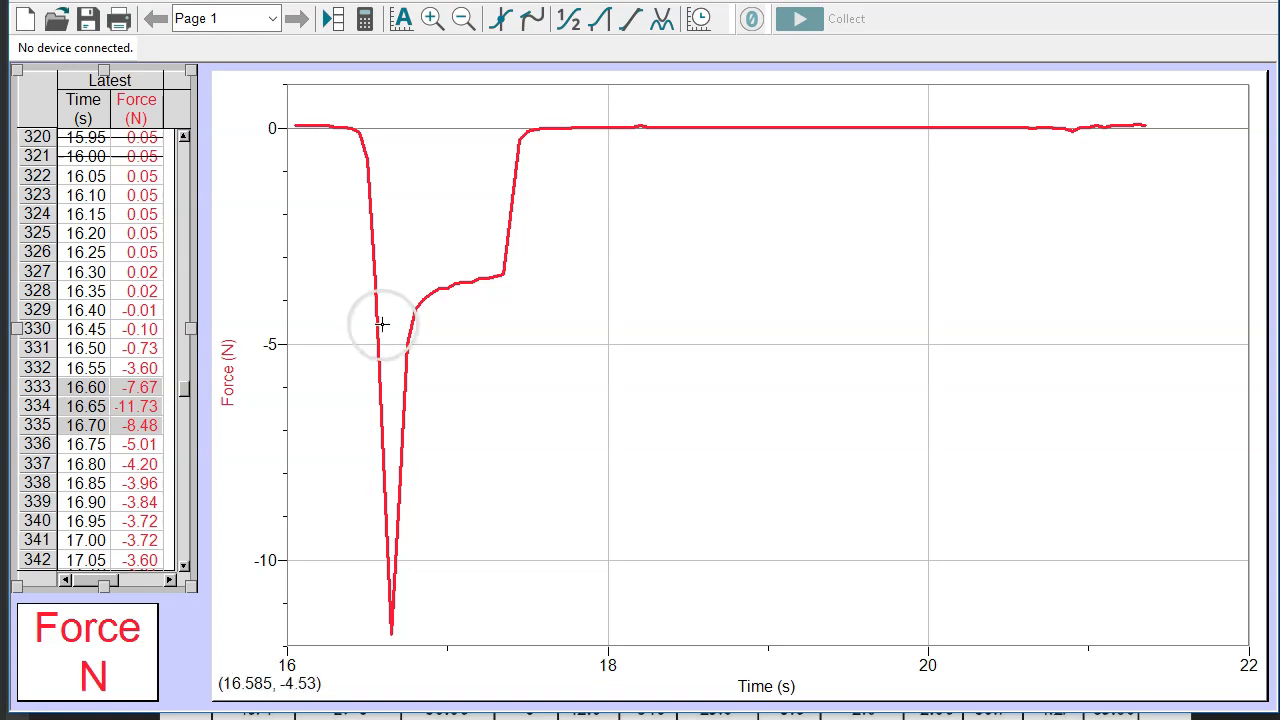